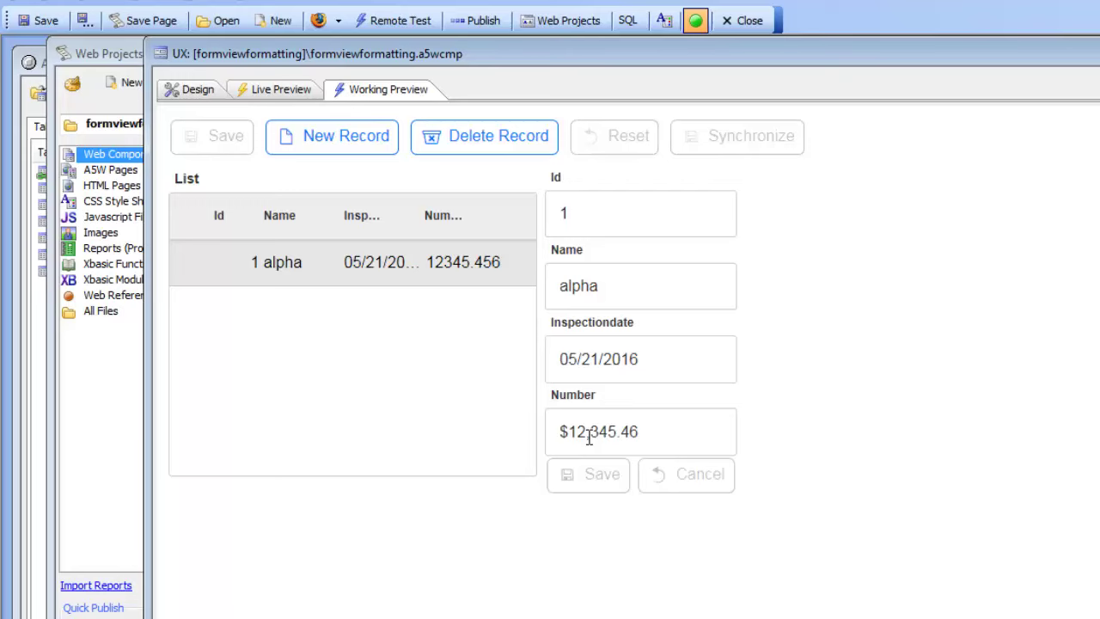
Comment out the line setting the client-side date format session variable to "MM/dd/yyyy" in the onDialogInitialize server-side event.
{"action": "left_click", "coordinate": [190, 93]}
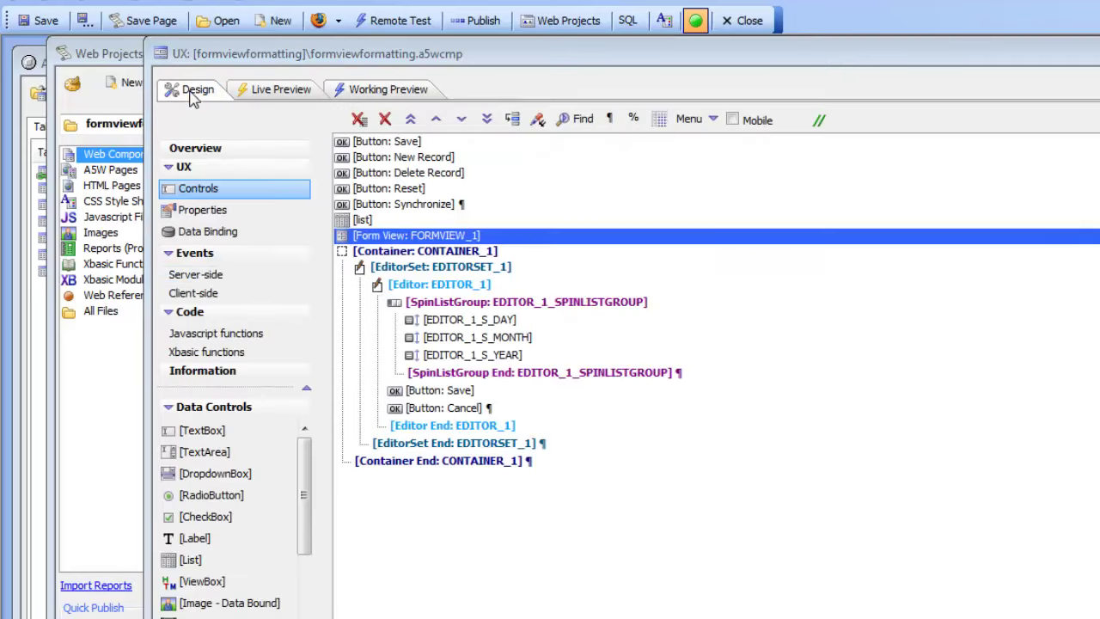
{"action": "left_click", "coordinate": [195, 274]}
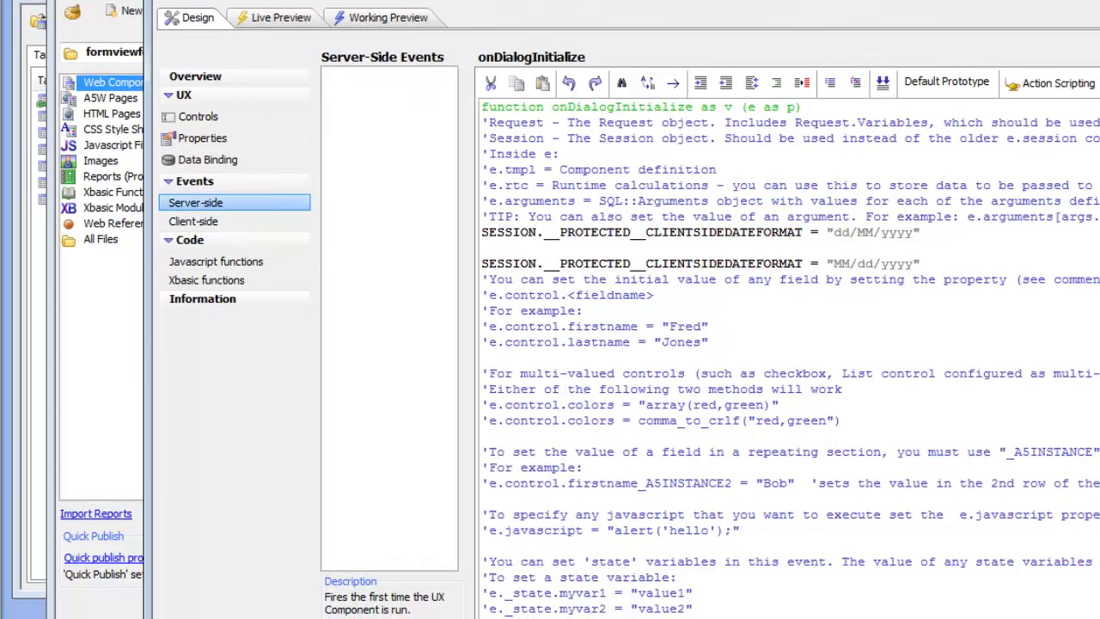
{"action": "left_click", "coordinate": [481, 265]}
{"action": "type", "text": "'"}
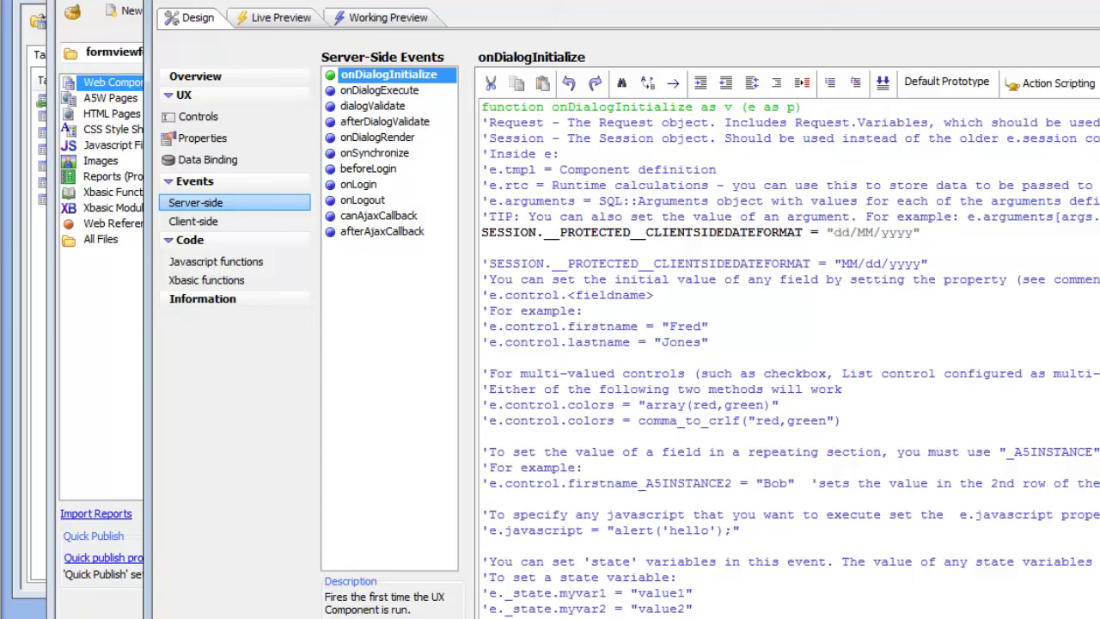
Open the list control's field definitions and select the inspectionDate field.
{"action": "left_click", "coordinate": [197, 117]}
{"action": "left_click", "coordinate": [343, 150]}
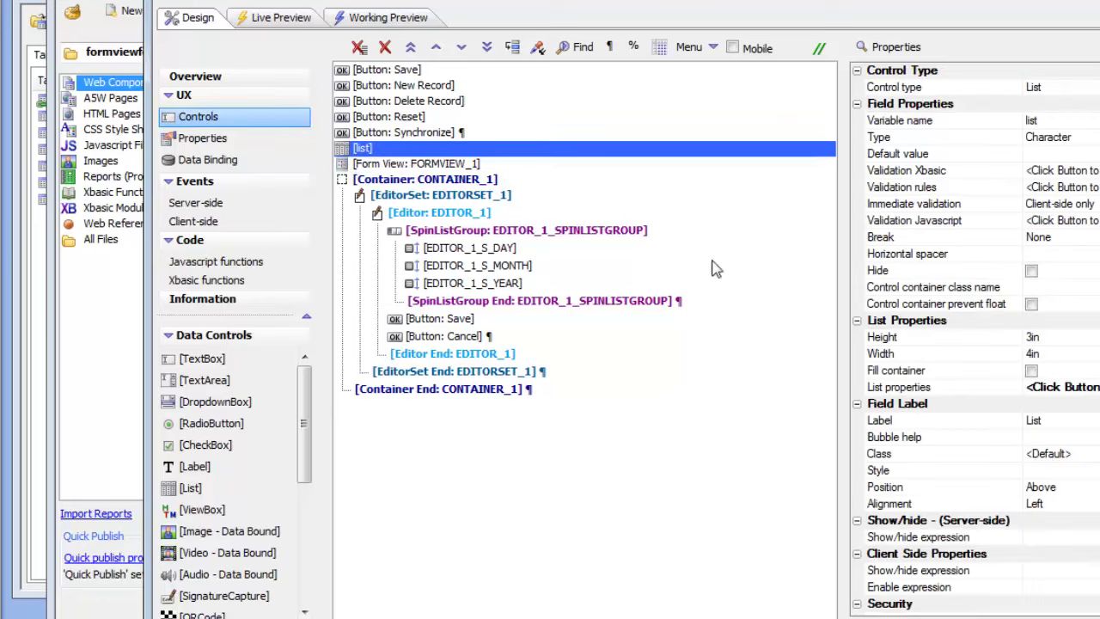
{"action": "left_click", "coordinate": [900, 388]}
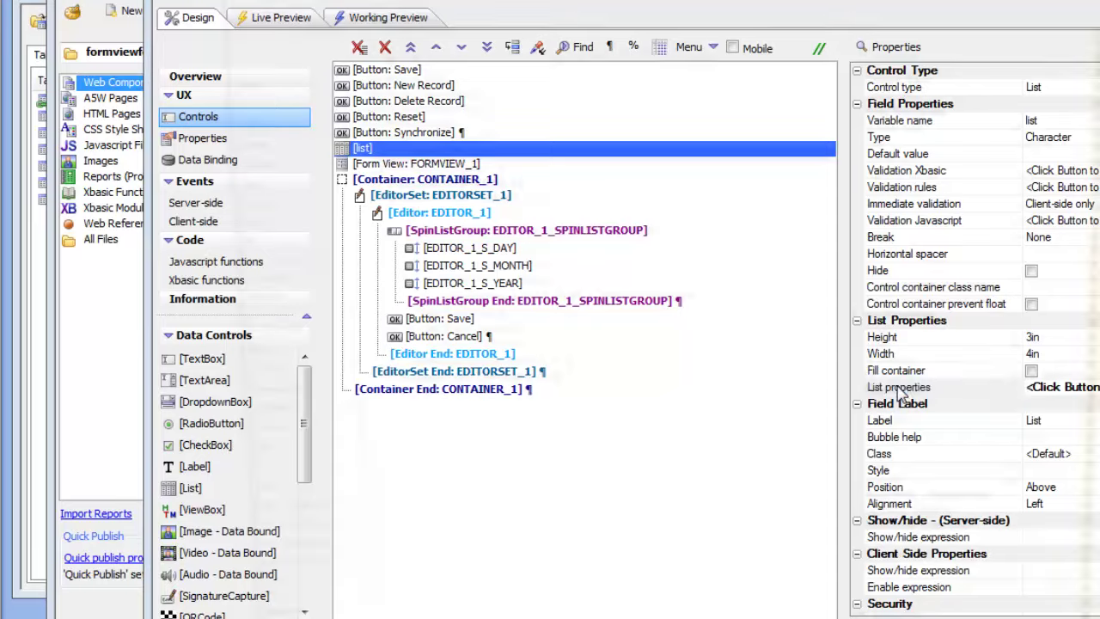
{"action": "left_click", "coordinate": [899, 388]}
{"action": "left_click", "coordinate": [330, 79]}
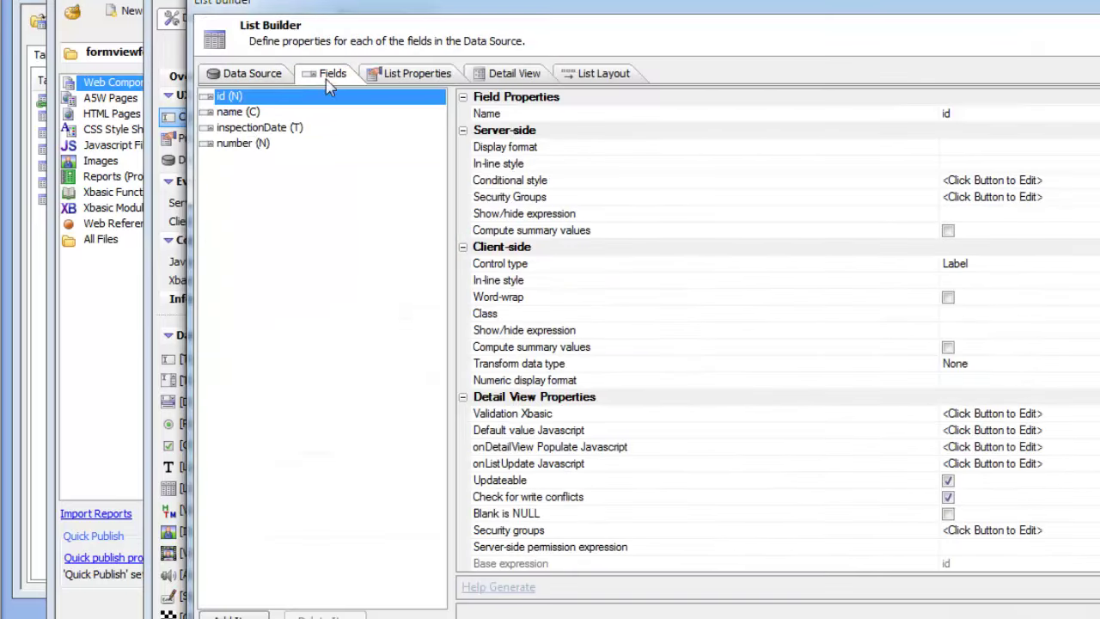
{"action": "left_click", "coordinate": [258, 128]}
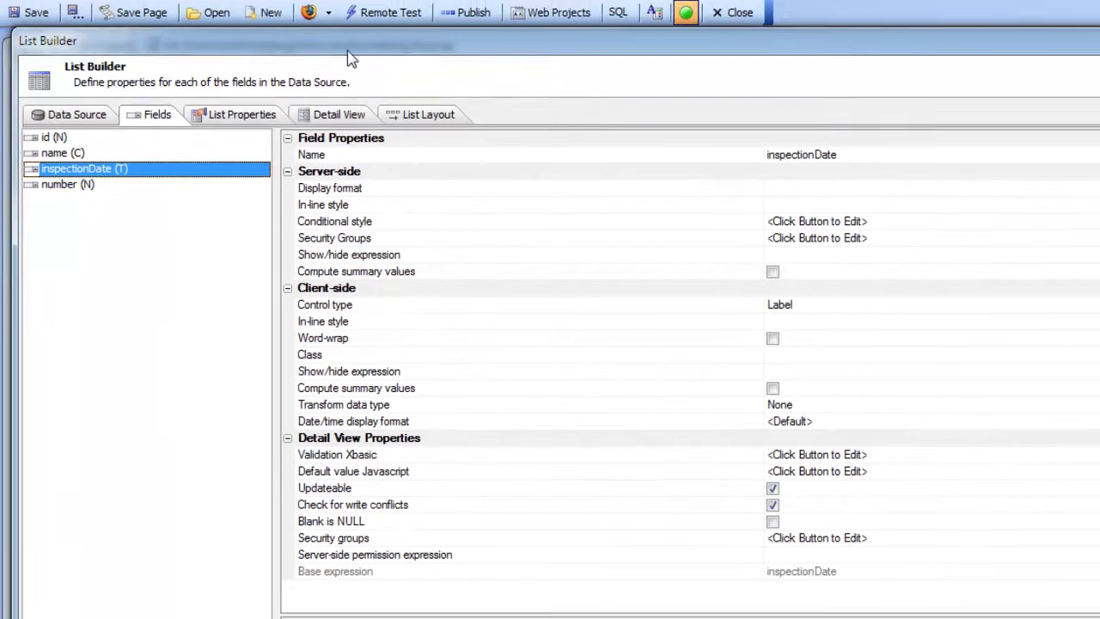
Examine the inspectionDate field's client-side date/time display format and read the explanation of using a <Default> format.
{"action": "double_click", "coordinate": [335, 426]}
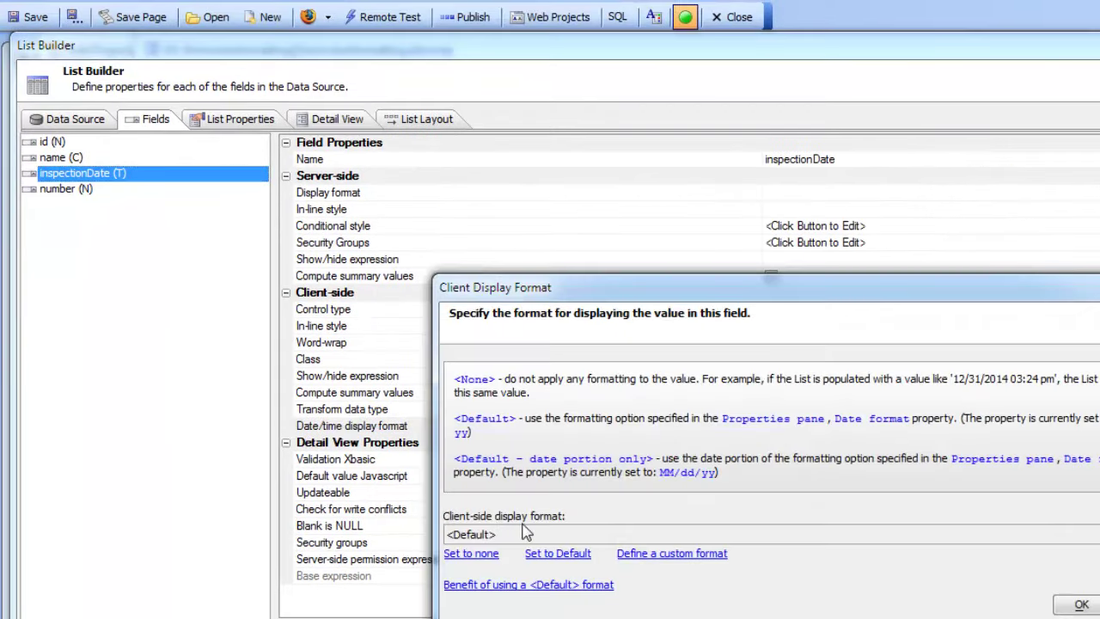
{"action": "left_click", "coordinate": [540, 588]}
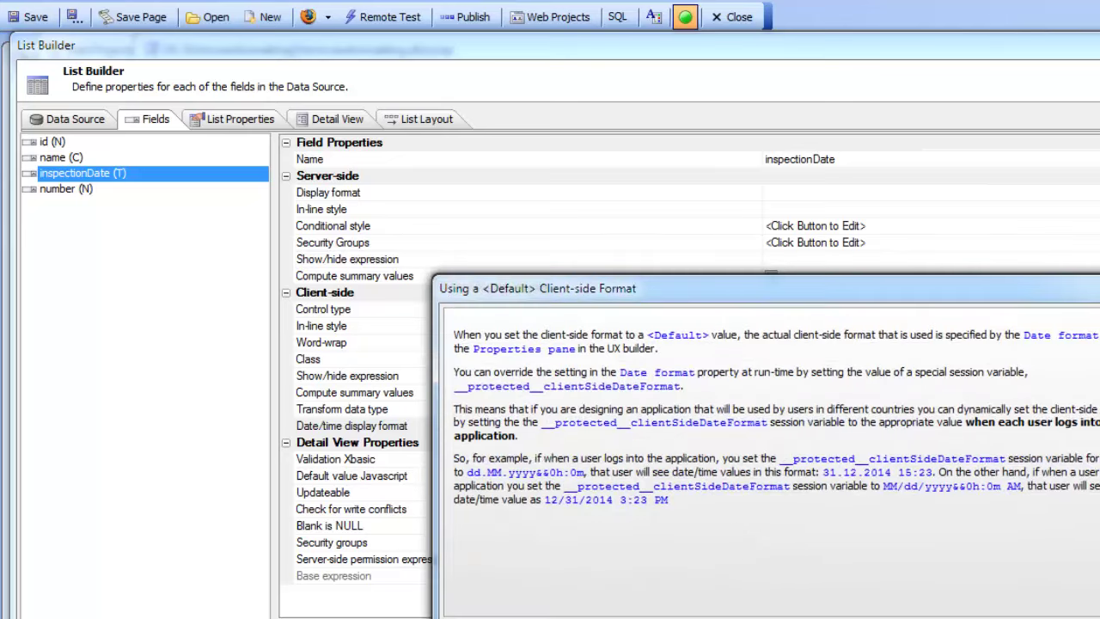
{"action": "key", "text": "Escape"}
{"action": "left_click", "coordinate": [1077, 605]}
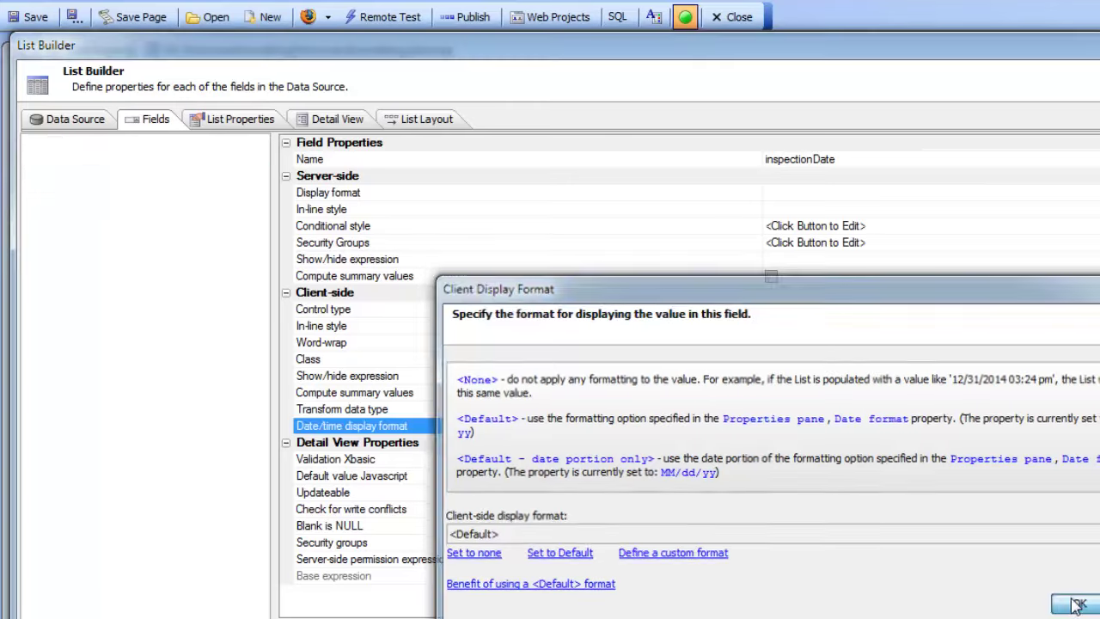
{"action": "left_click", "coordinate": [86, 189]}
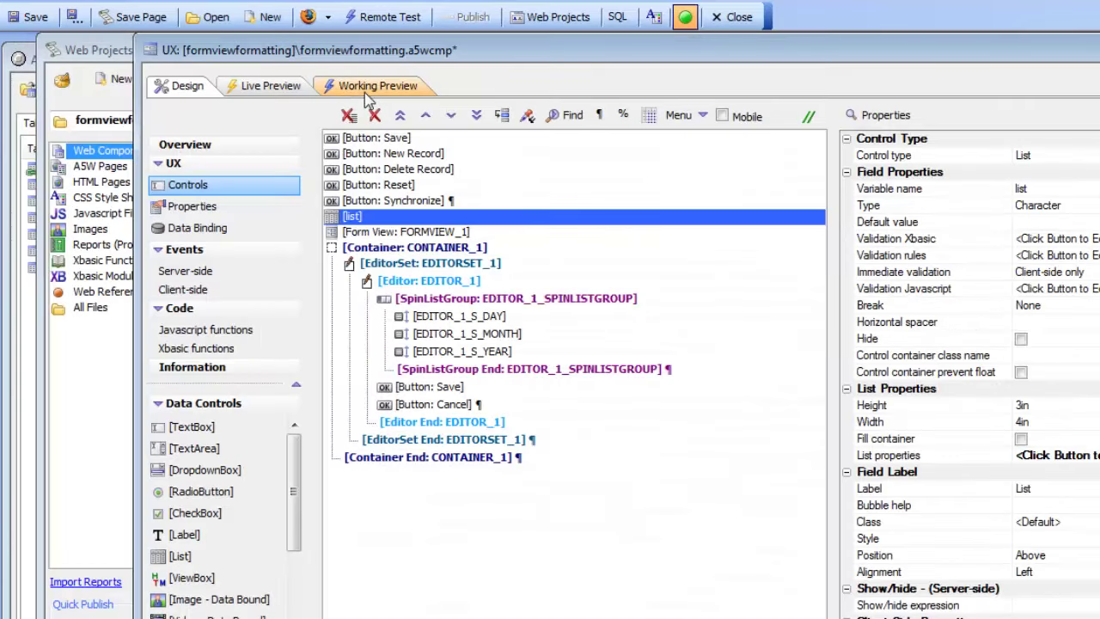
Run the working preview, select the alpha record and open the date editor for its Inspectiondate field.
{"action": "left_click", "coordinate": [365, 89]}
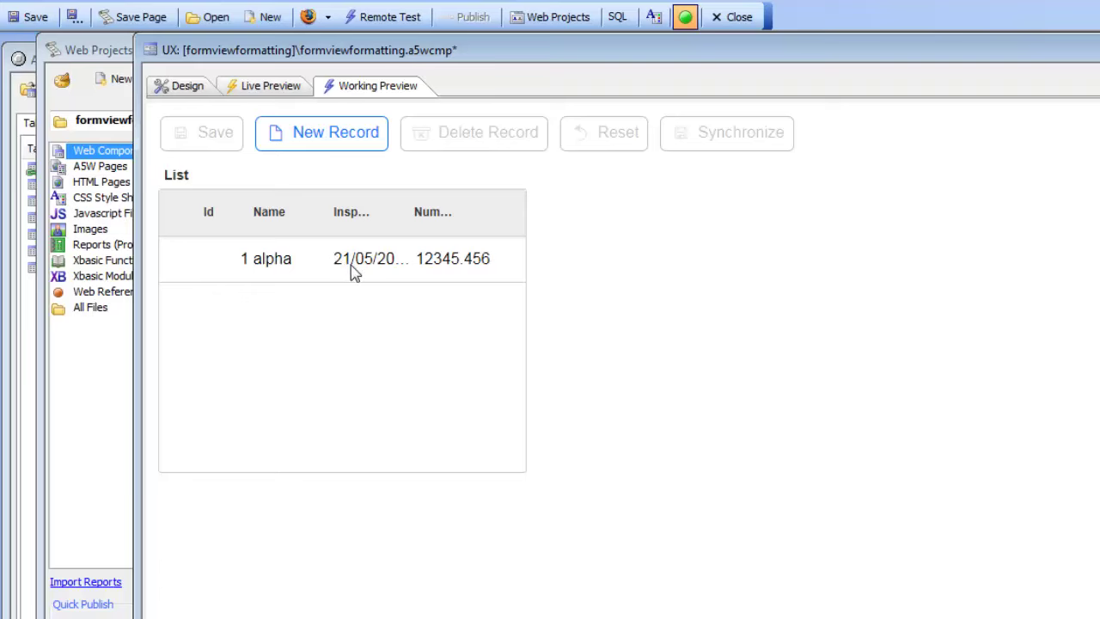
{"action": "left_click", "coordinate": [351, 266]}
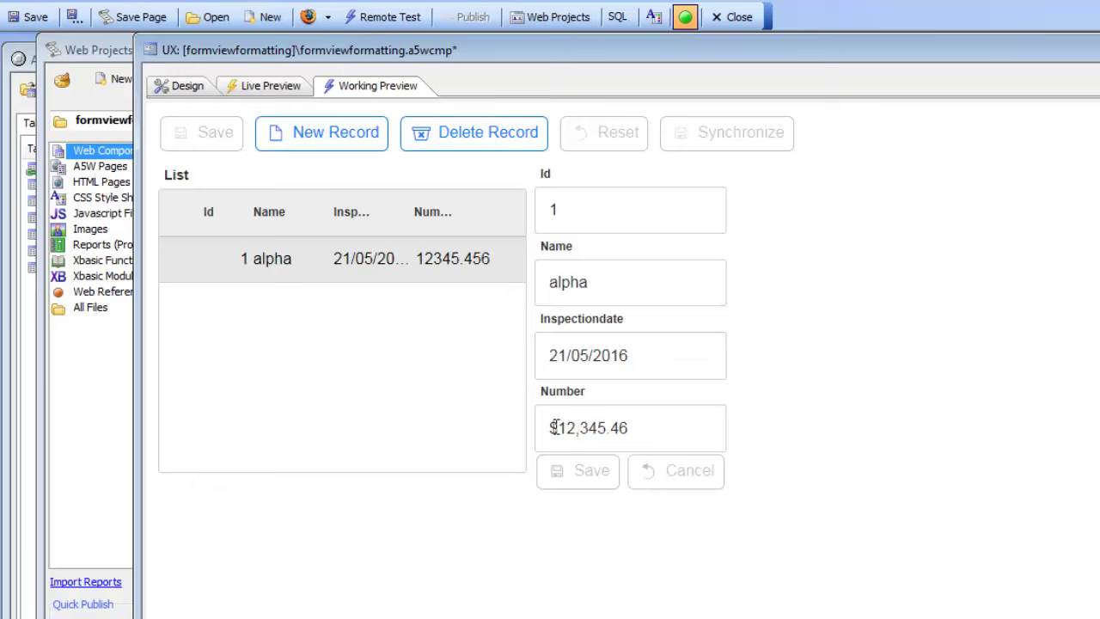
{"action": "left_click", "coordinate": [583, 358]}
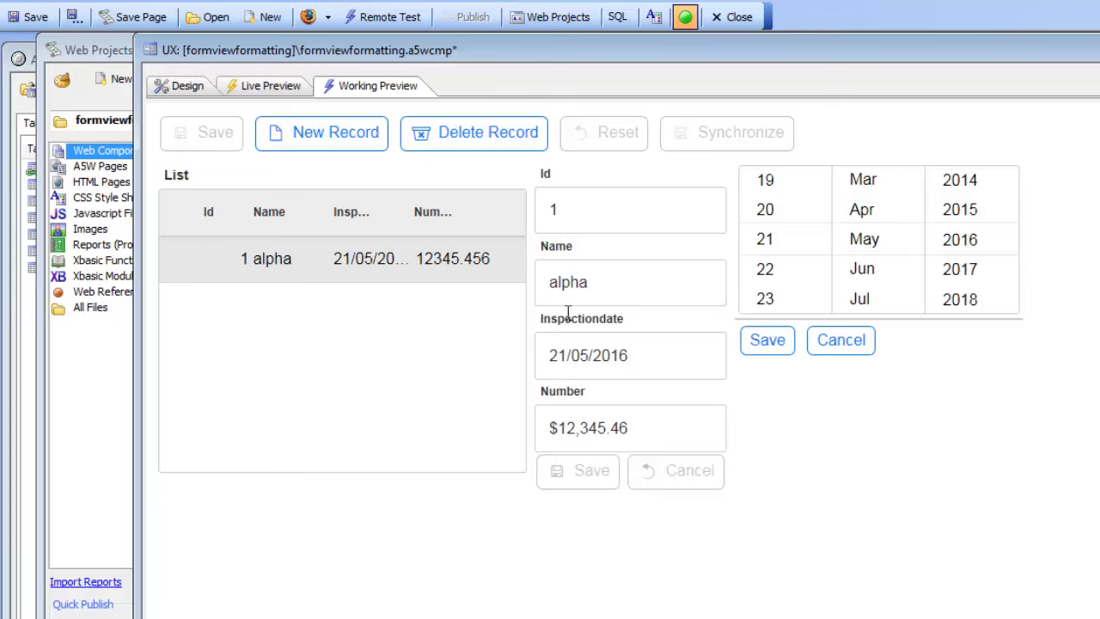
Return to the design and open the field settings of the FORMVIEW_1 form view.
{"action": "left_click", "coordinate": [174, 93]}
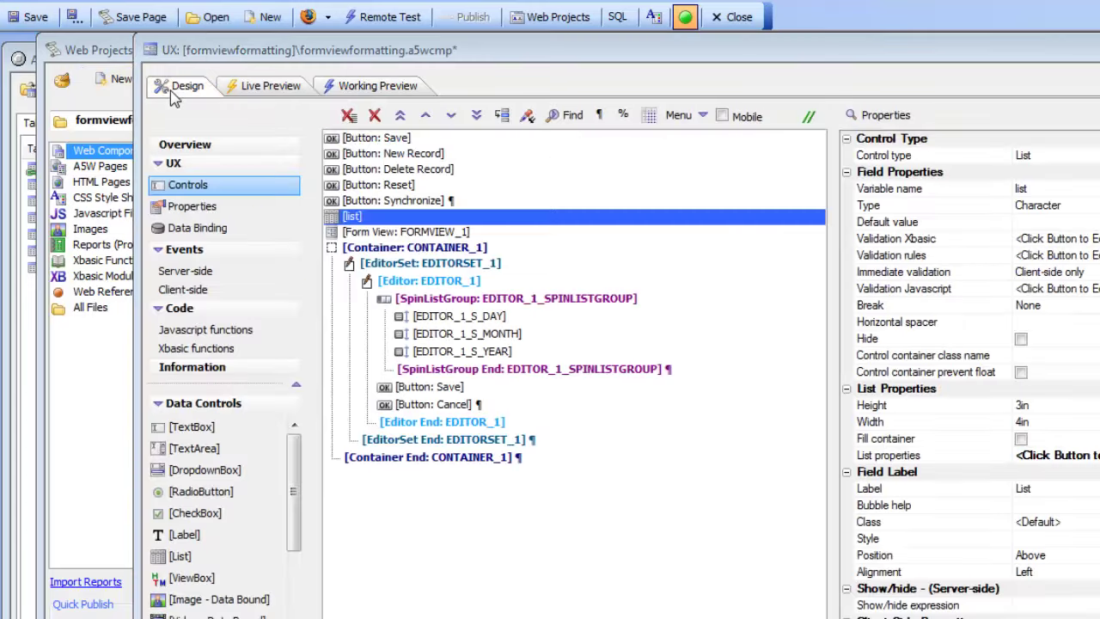
{"action": "left_click", "coordinate": [360, 234]}
{"action": "left_click", "coordinate": [885, 174]}
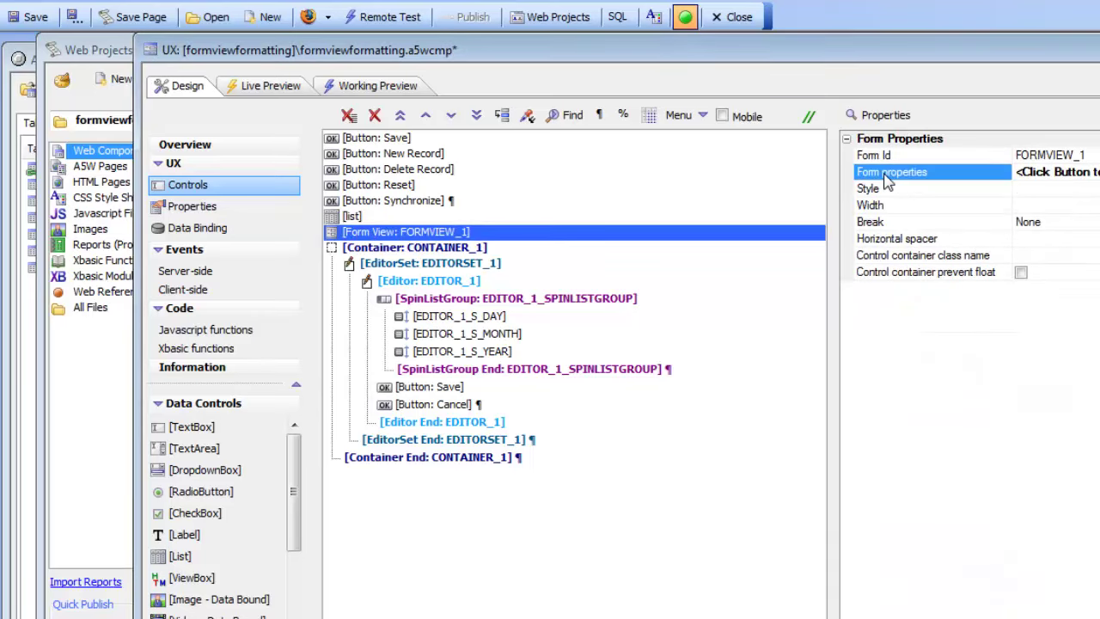
{"action": "left_click", "coordinate": [886, 175]}
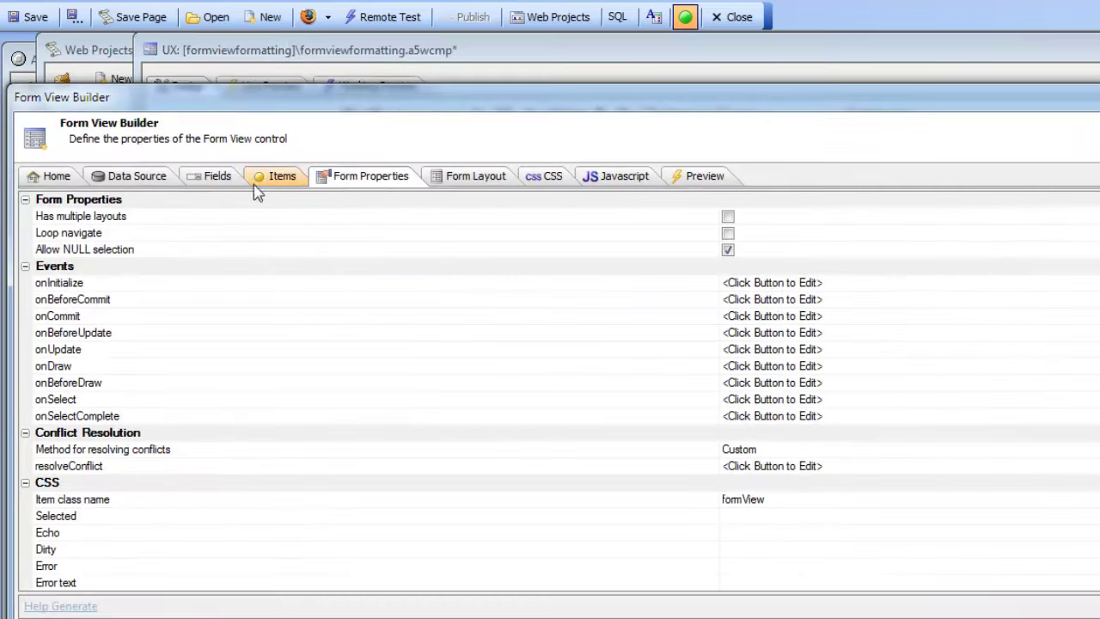
{"action": "left_click", "coordinate": [216, 177]}
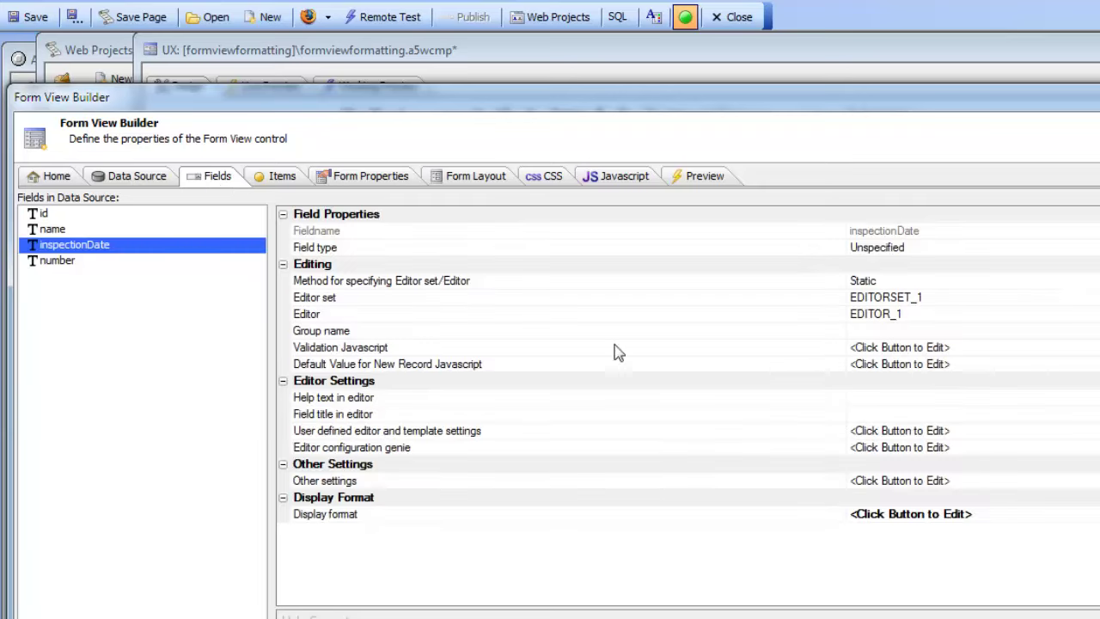
Examine the form view's inspectionDate display format, checking the date input and date output format settings.
{"action": "double_click", "coordinate": [326, 521]}
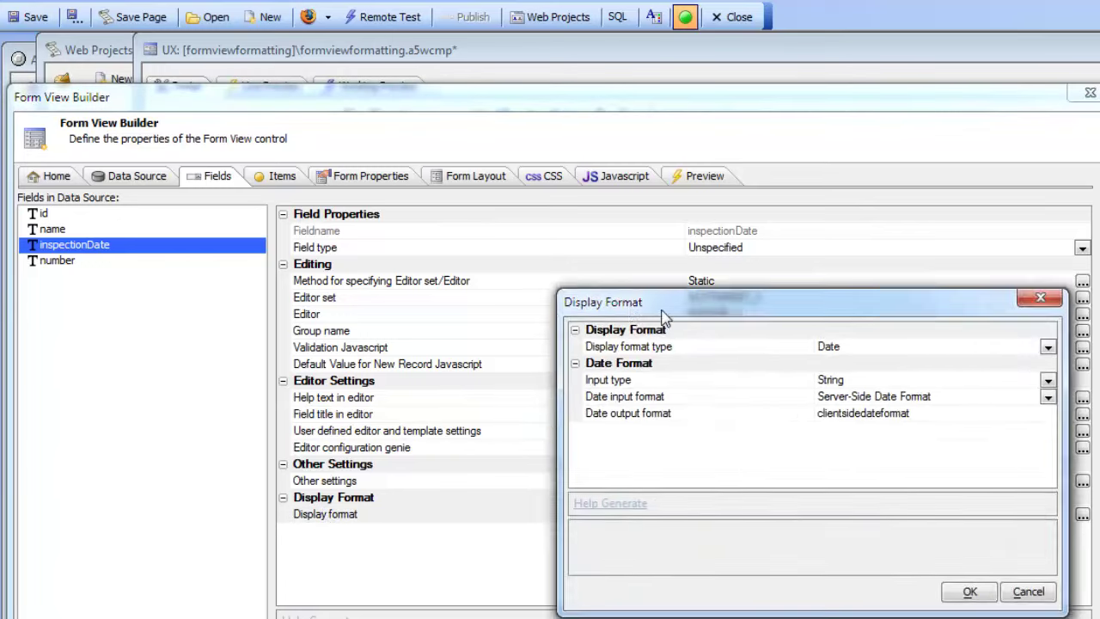
{"action": "left_click_drag", "start_coordinate": [661, 309], "coordinate": [445, 292]}
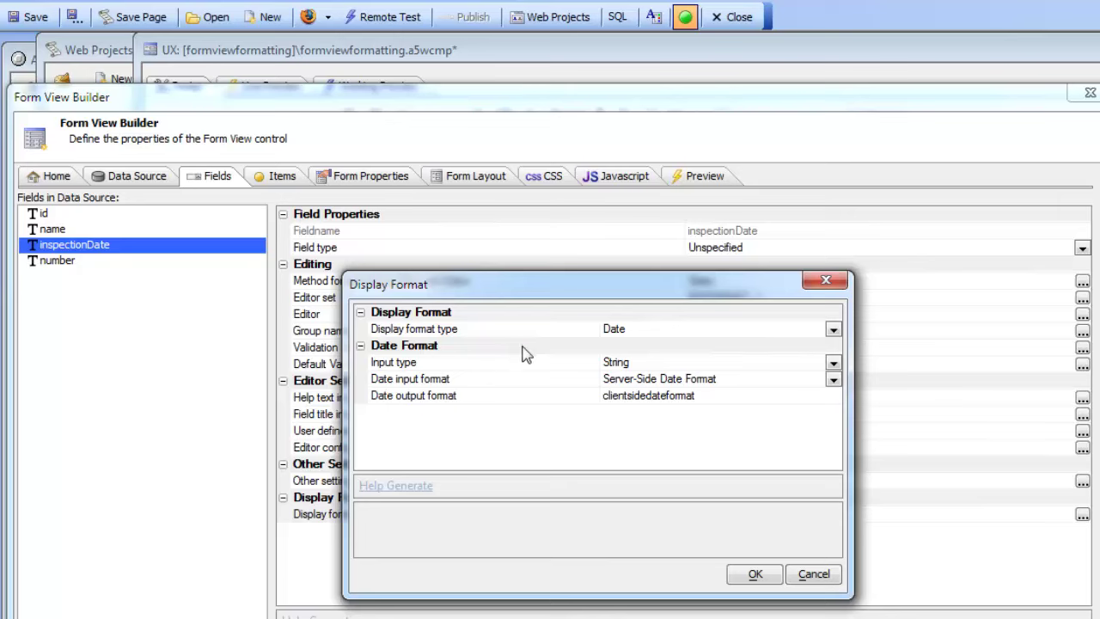
{"action": "left_click", "coordinate": [494, 383]}
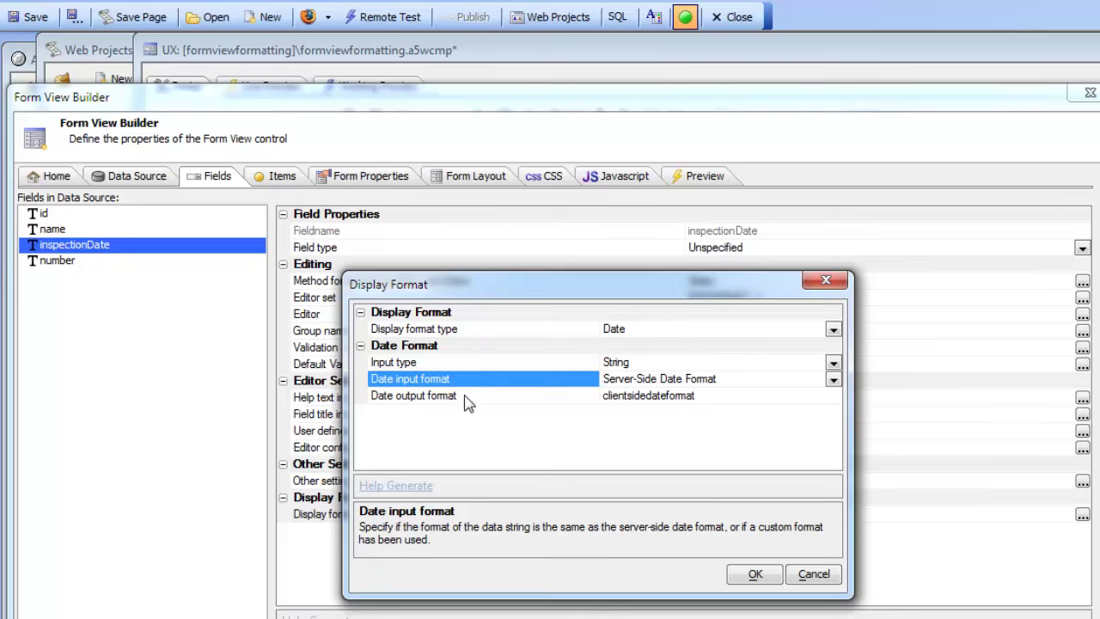
{"action": "left_click", "coordinate": [464, 396]}
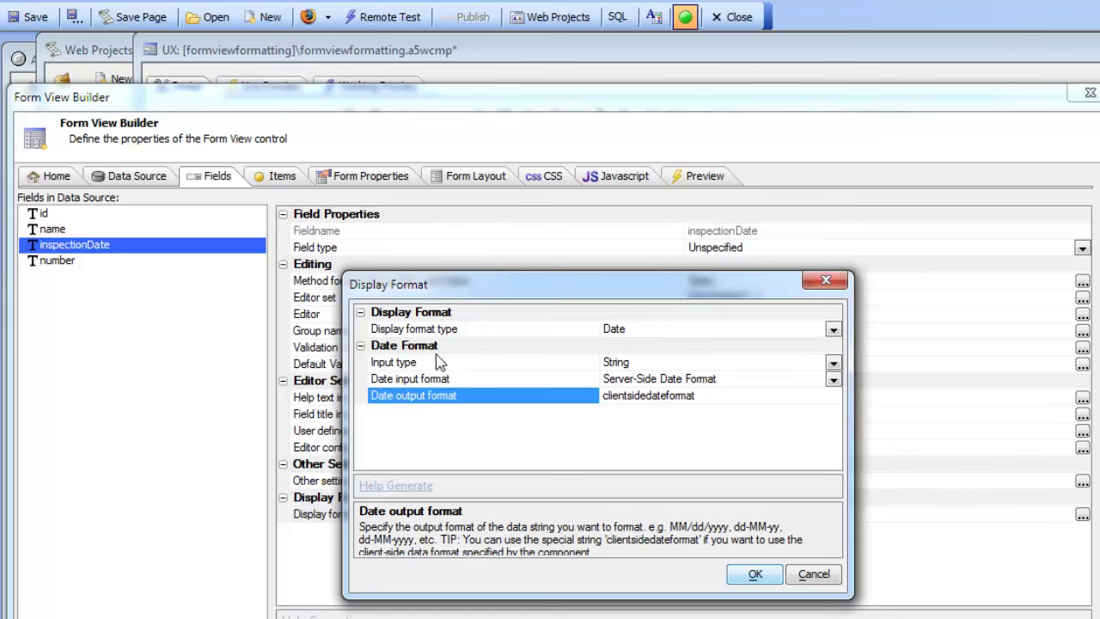
{"action": "left_click", "coordinate": [755, 575]}
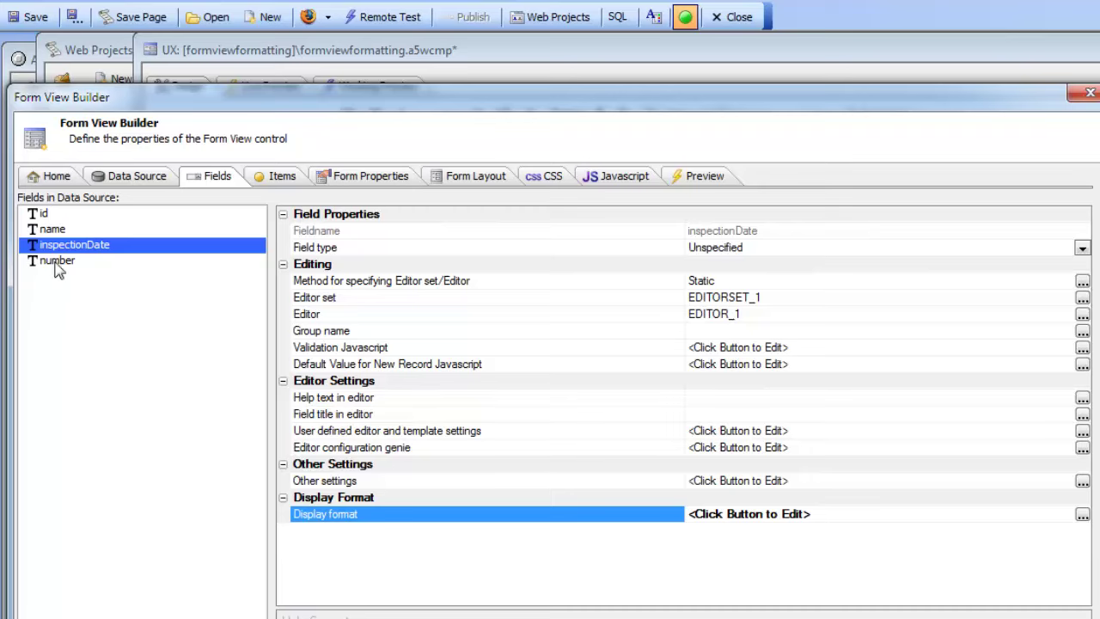
Examine the form view's number field display format and its number format definition in the Number Format Genie.
{"action": "left_click", "coordinate": [56, 262]}
{"action": "double_click", "coordinate": [371, 518]}
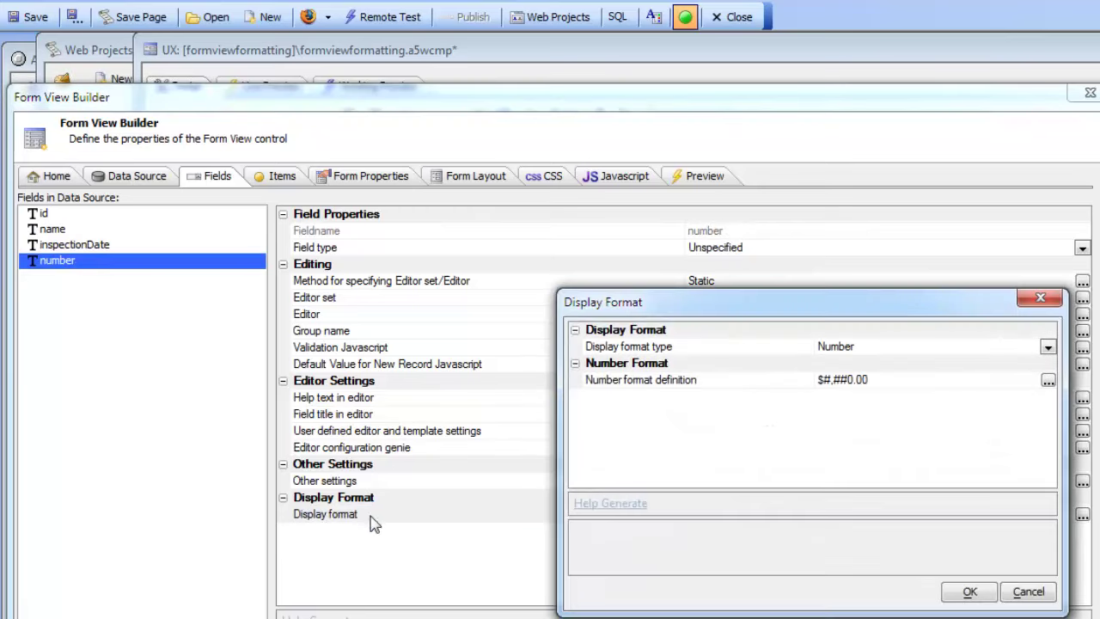
{"action": "left_click_drag", "start_coordinate": [633, 306], "coordinate": [381, 294]}
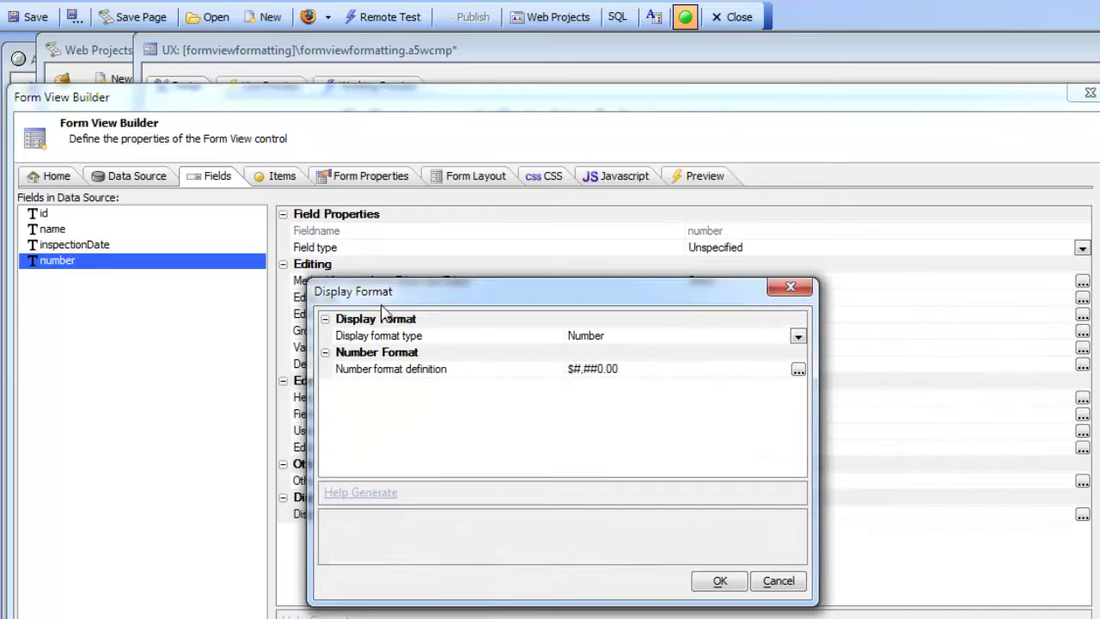
{"action": "left_click", "coordinate": [417, 336]}
{"action": "double_click", "coordinate": [437, 368]}
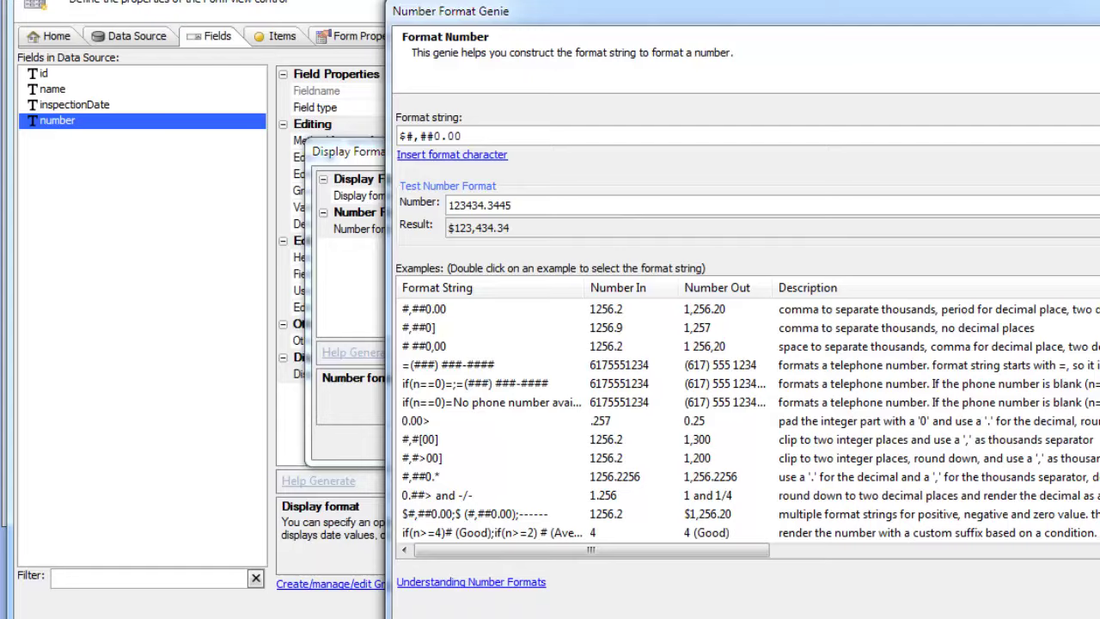
{"action": "key", "text": "Return"}
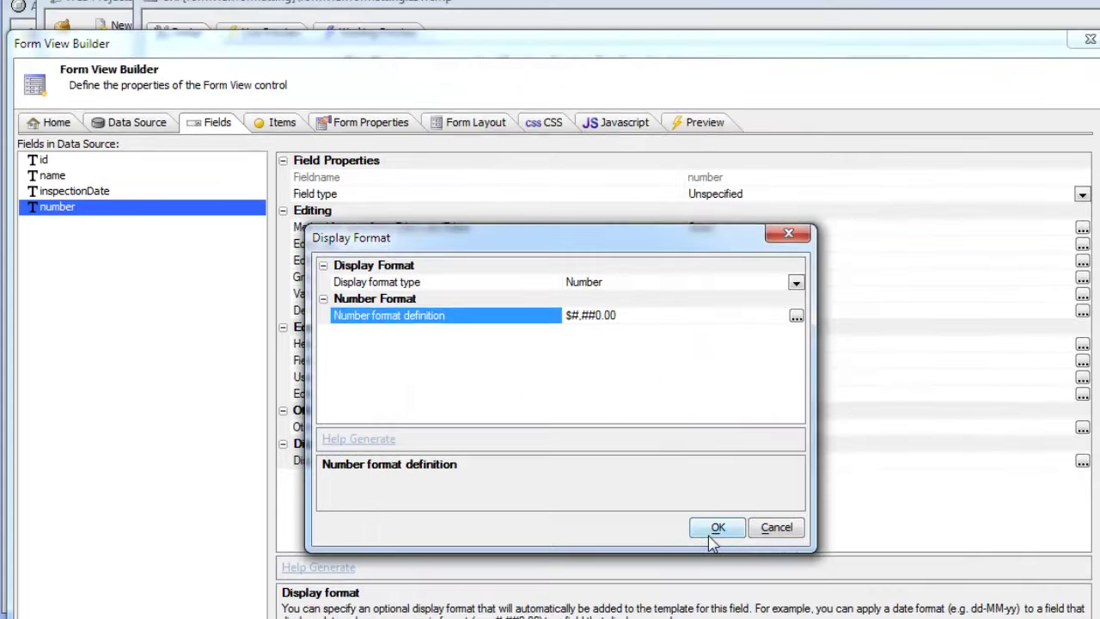
{"action": "left_click", "coordinate": [715, 442]}
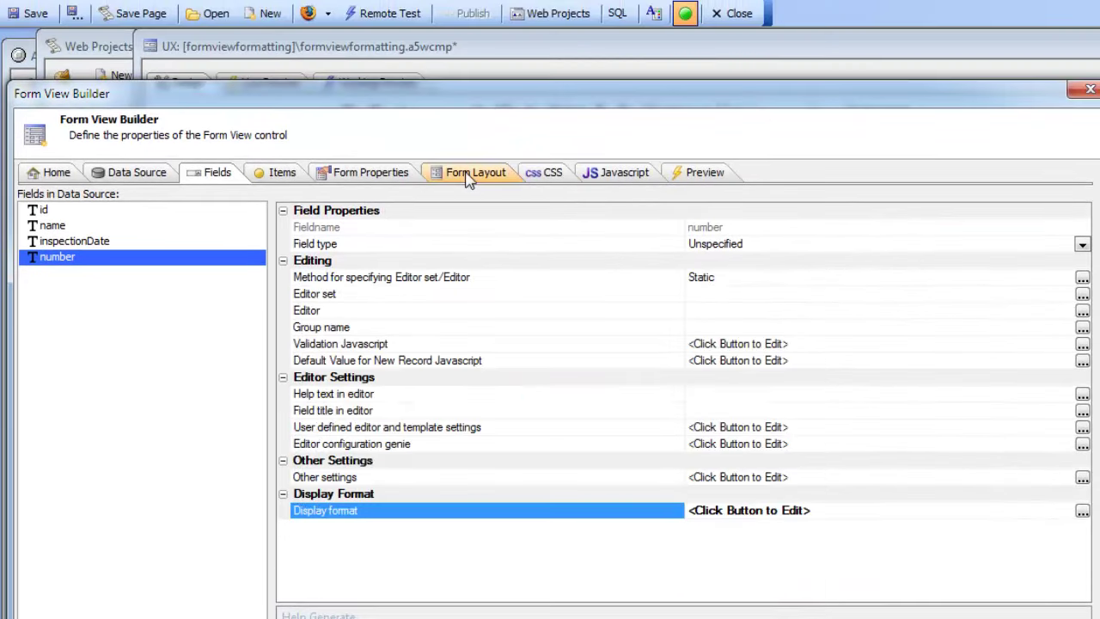
Show the form layout in the freeform editor and highlight the dateFormat('defaultdate') formatter in the inspectionDate placeholder.
{"action": "left_click", "coordinate": [469, 176]}
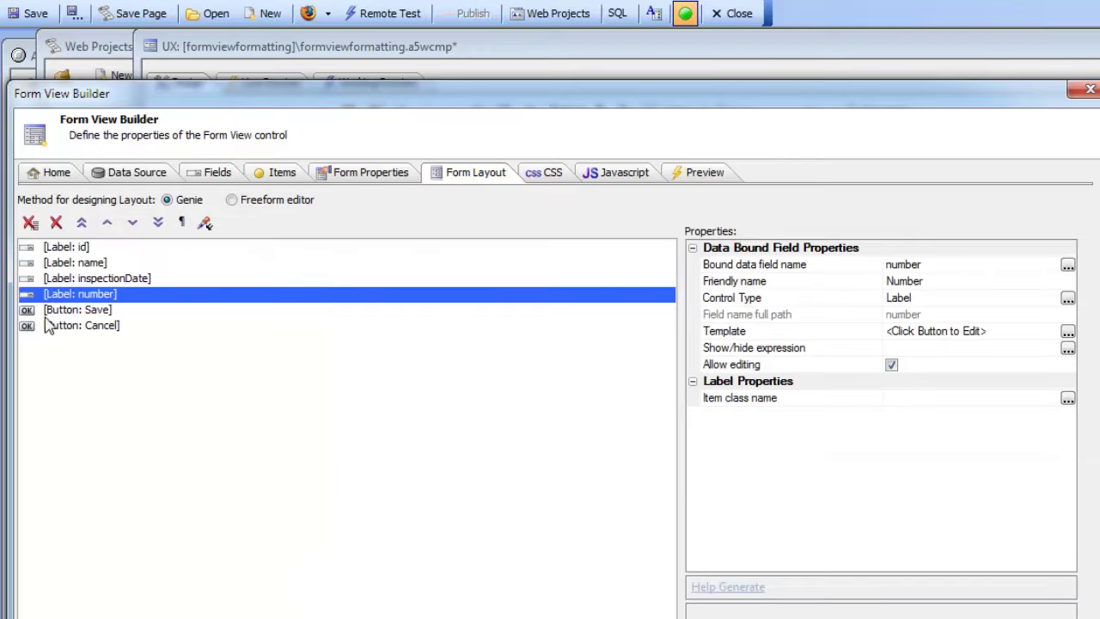
{"action": "left_click", "coordinate": [231, 200]}
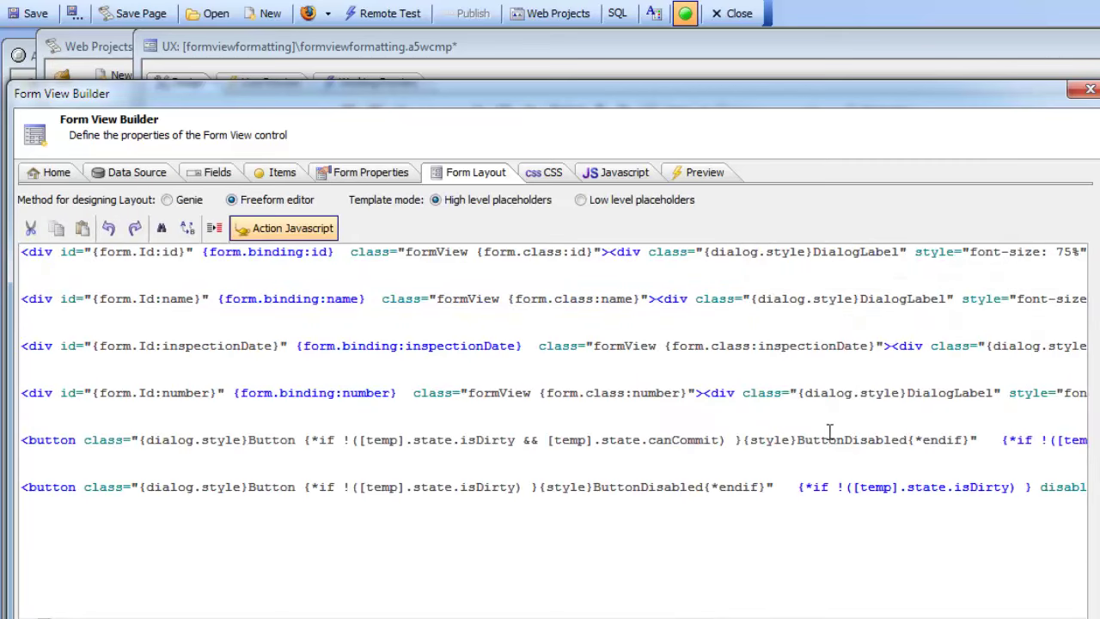
{"action": "left_click", "coordinate": [683, 393]}
{"action": "left_click", "coordinate": [694, 346]}
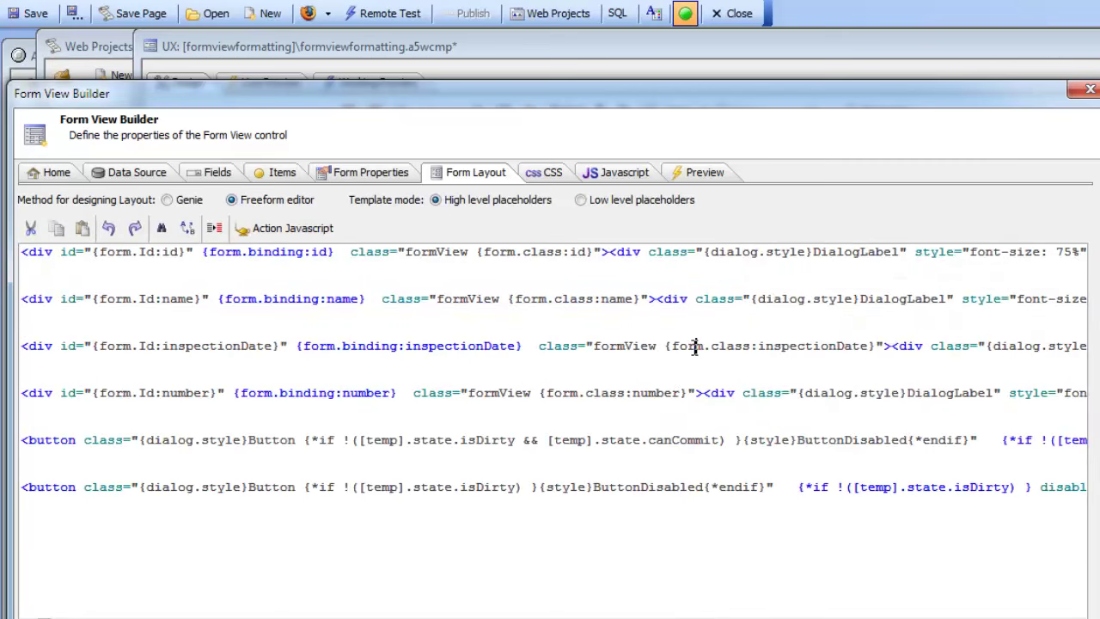
{"action": "key", "text": "End"}
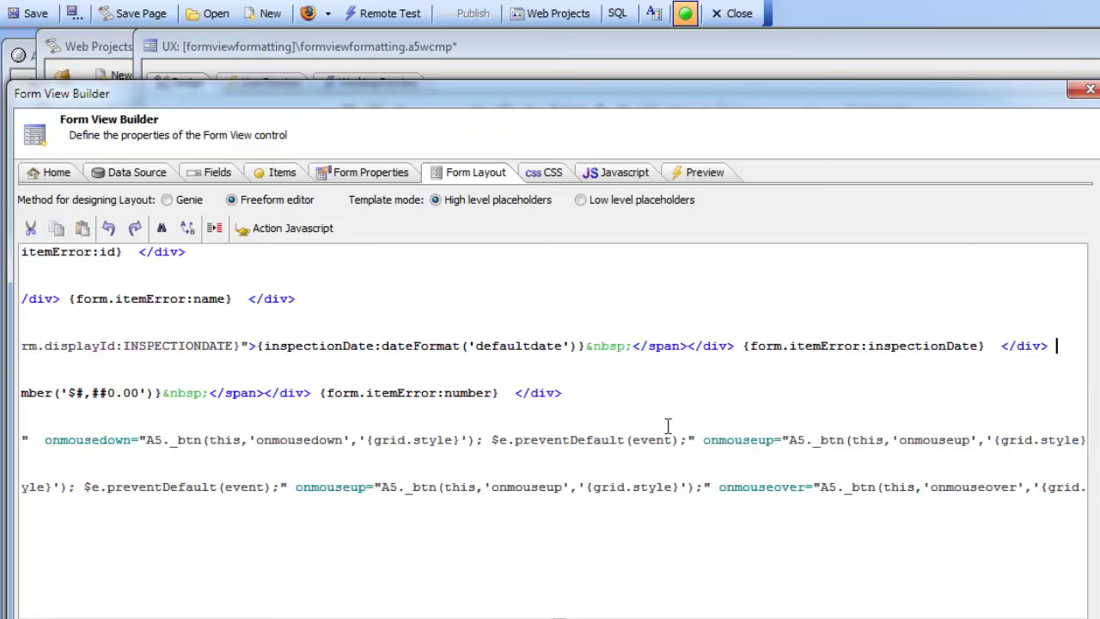
{"action": "left_click_drag", "start_coordinate": [261, 345], "coordinate": [589, 351]}
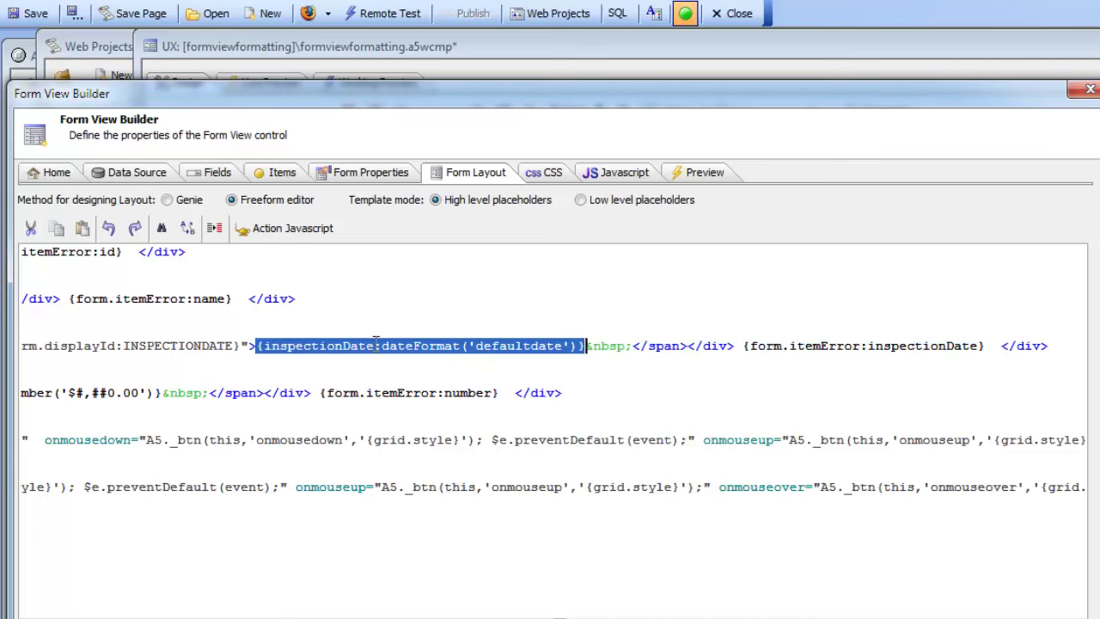
{"action": "left_click_drag", "start_coordinate": [379, 346], "coordinate": [581, 345]}
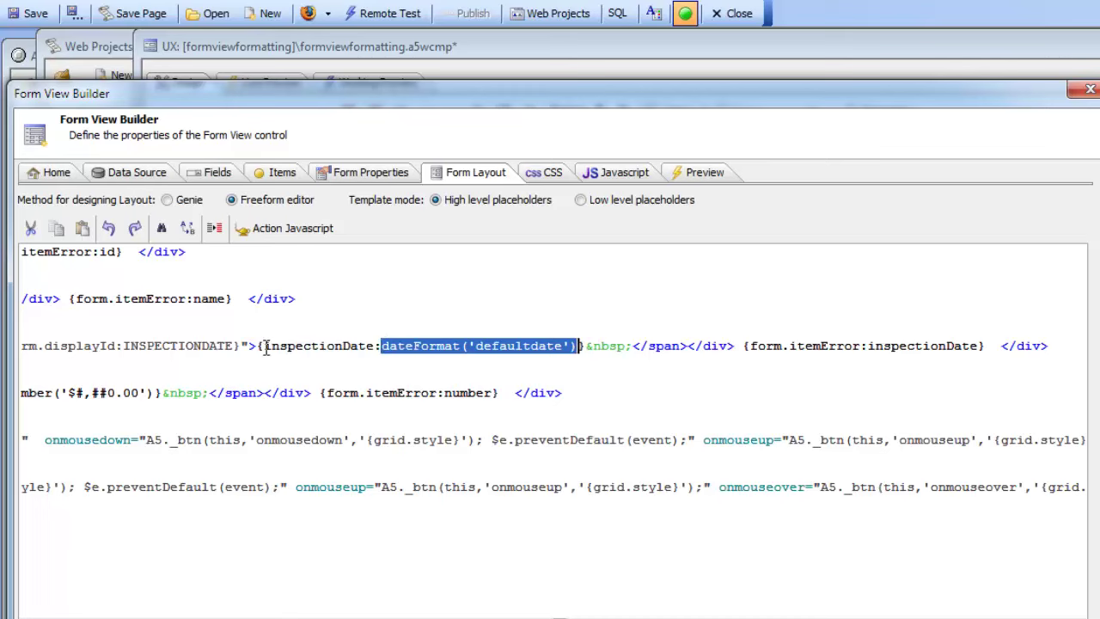
{"action": "left_click_drag", "start_coordinate": [266, 348], "coordinate": [462, 346]}
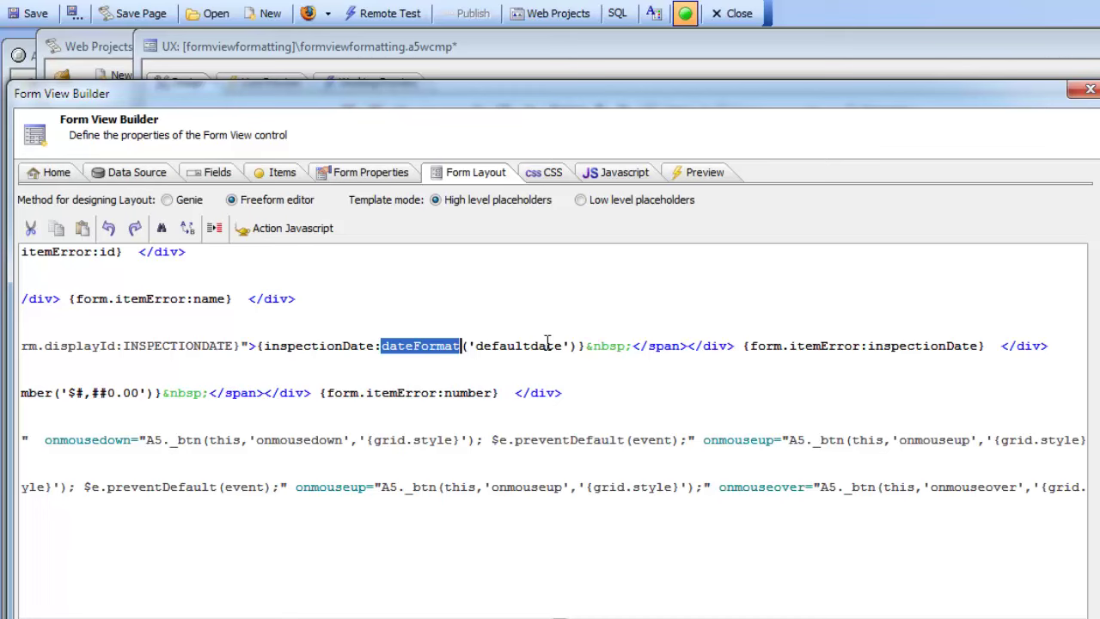
Locate the number placeholder in the layout template and highlight its number('$#,##0.00') formatter.
{"action": "left_click", "coordinate": [163, 393]}
{"action": "key", "text": "ctrl+Left"}
{"action": "key", "text": "ctrl+Left"}
{"action": "key", "text": "ctrl+Left"}
{"action": "key", "text": "ctrl+Left"}
{"action": "key", "text": "ctrl+Left"}
{"action": "key", "text": "ctrl+Left"}
{"action": "key", "text": "ctrl+Left"}
{"action": "key", "text": "ctrl+Left"}
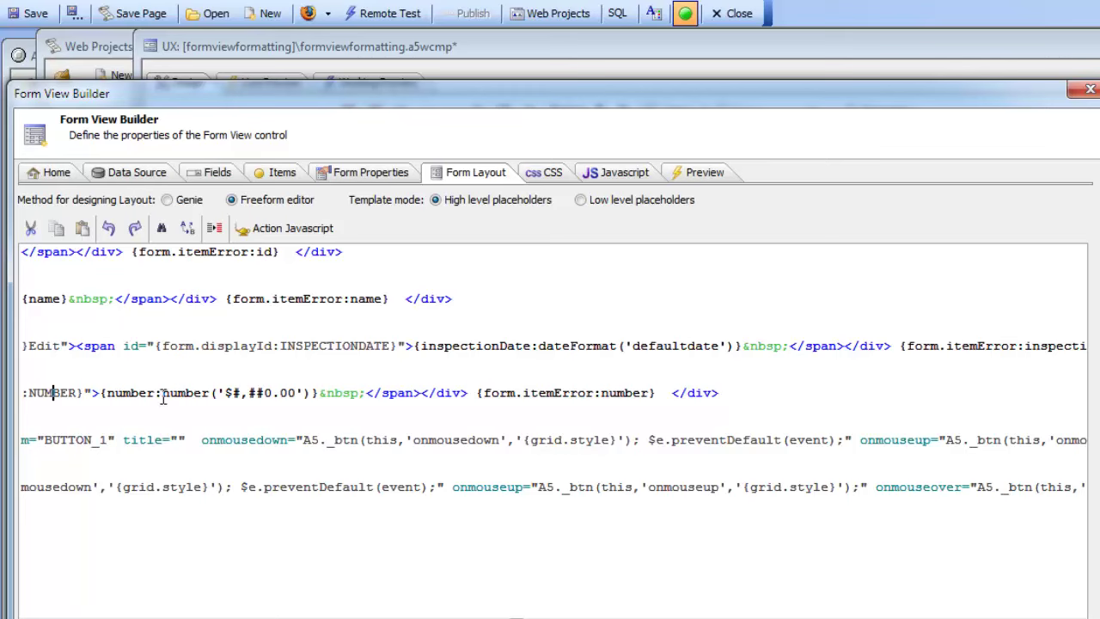
{"action": "left_click_drag", "start_coordinate": [161, 393], "coordinate": [312, 395]}
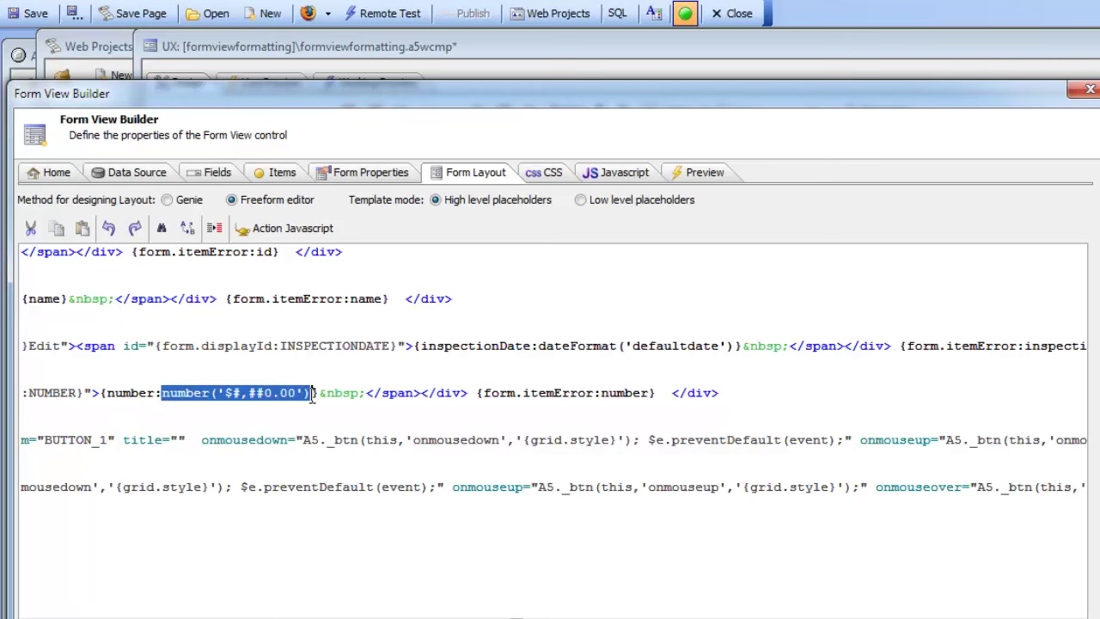